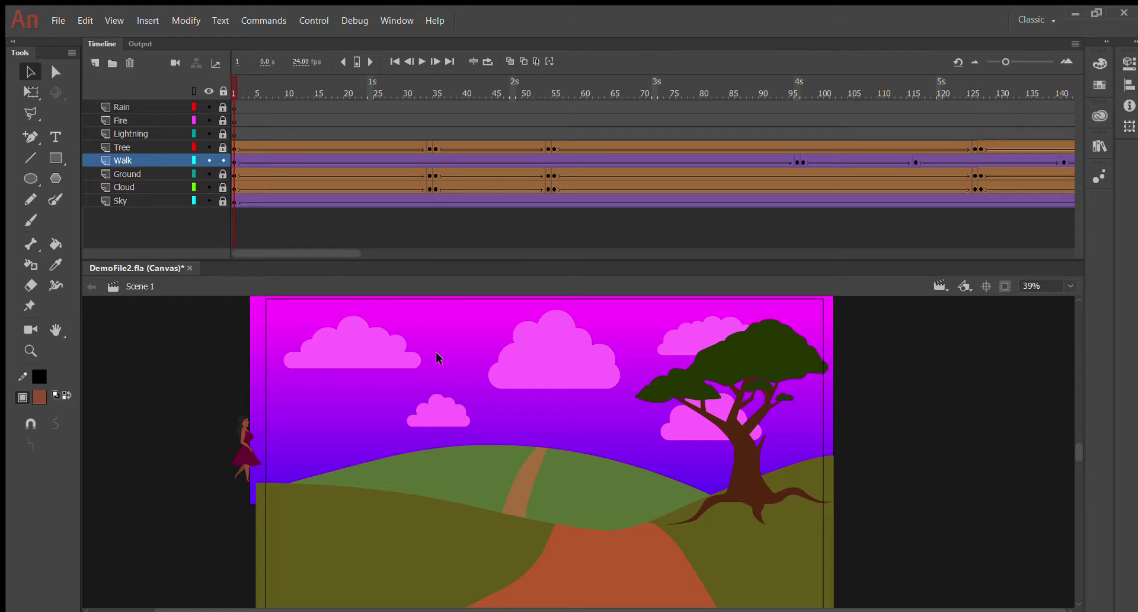
Examine the walking lady beside the stage up close, selecting her instance on the Walk layer
key(ctrl+equal)
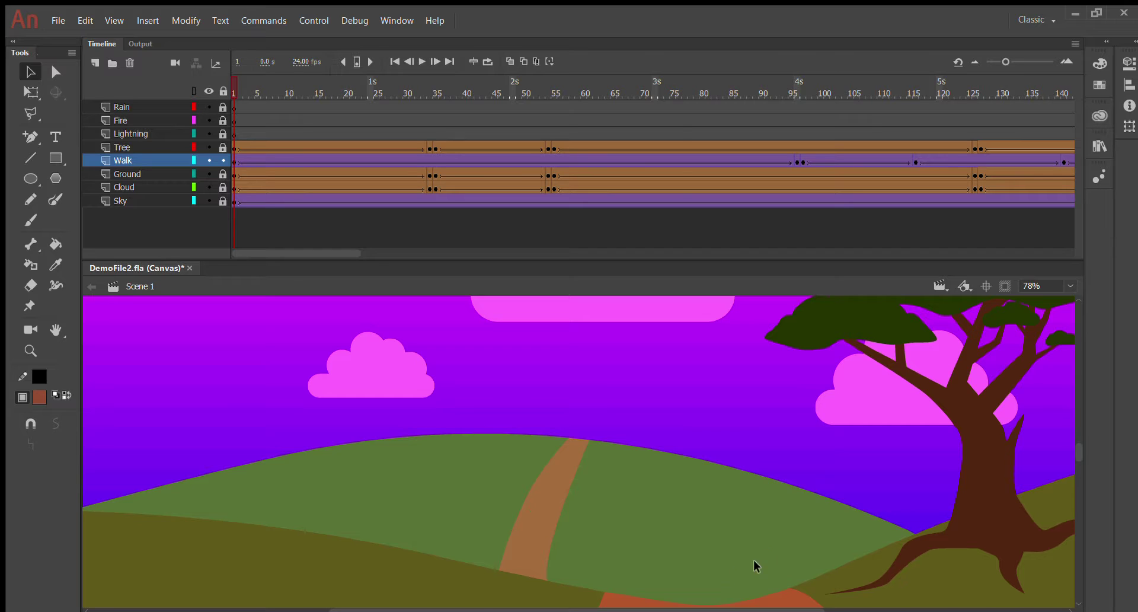
drag(658, 609, 391, 516)
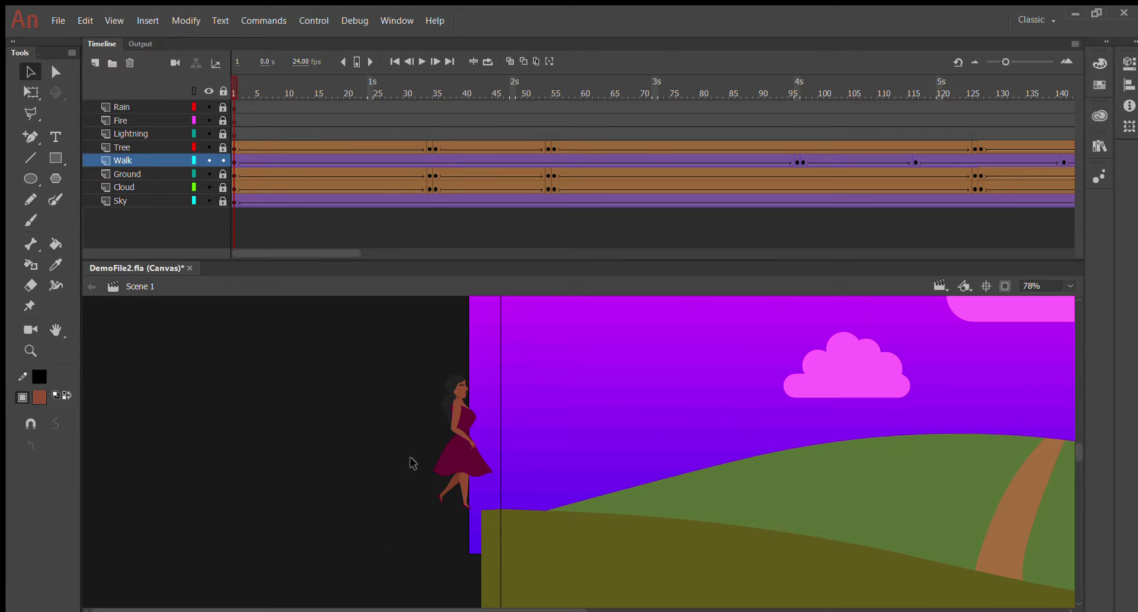
click(451, 449)
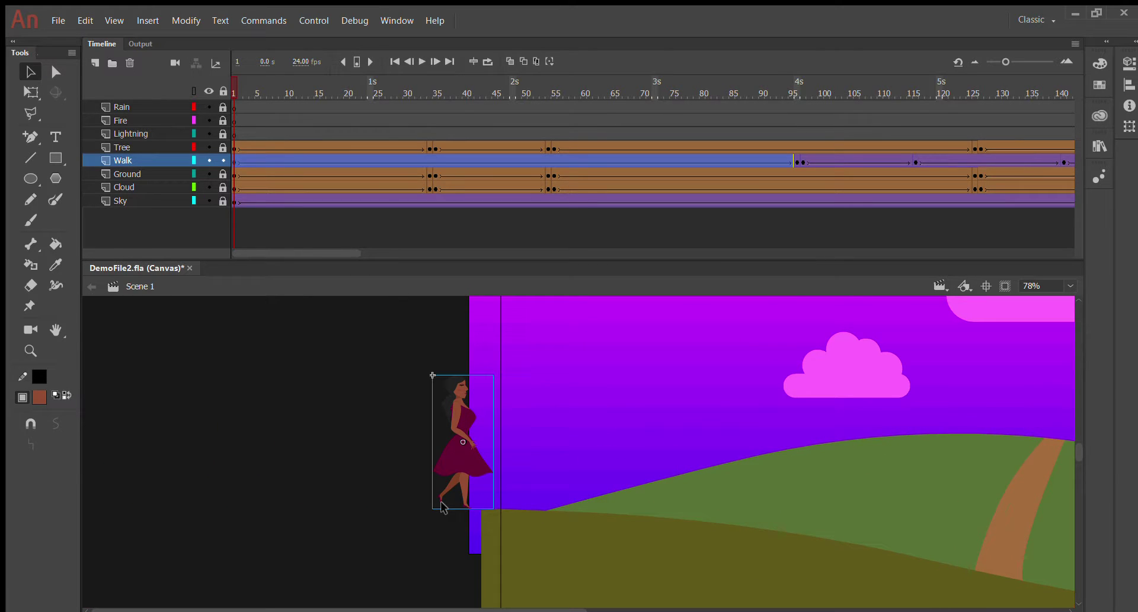
key(ctrl+equal)
key(ctrl+equal)
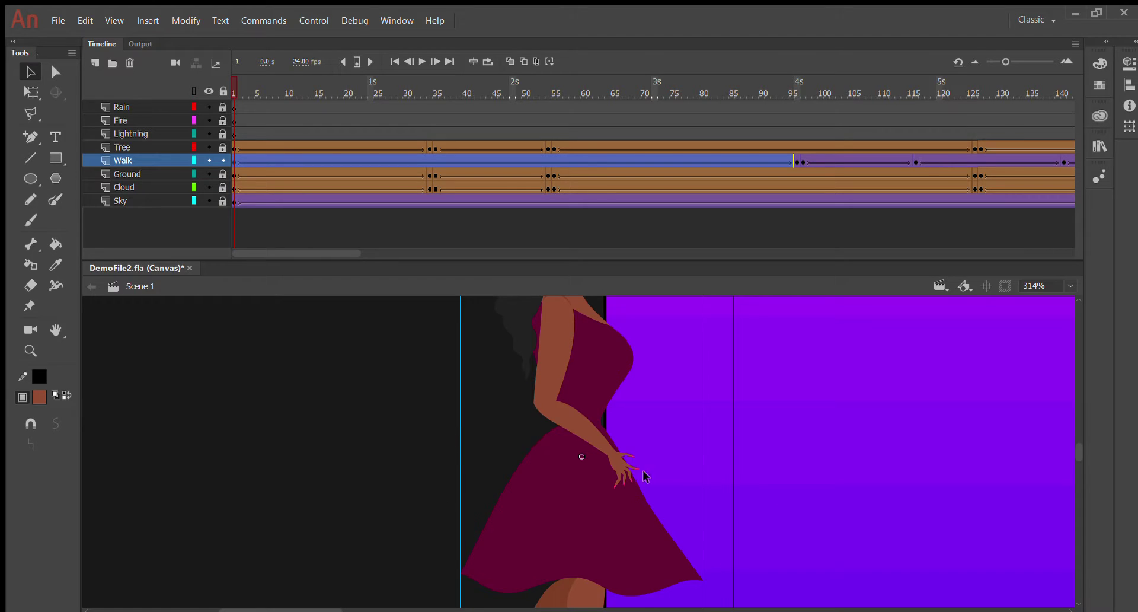
scroll(819, 454, up, 3)
scroll(658, 434, up, 5)
scroll(658, 434, down, 20)
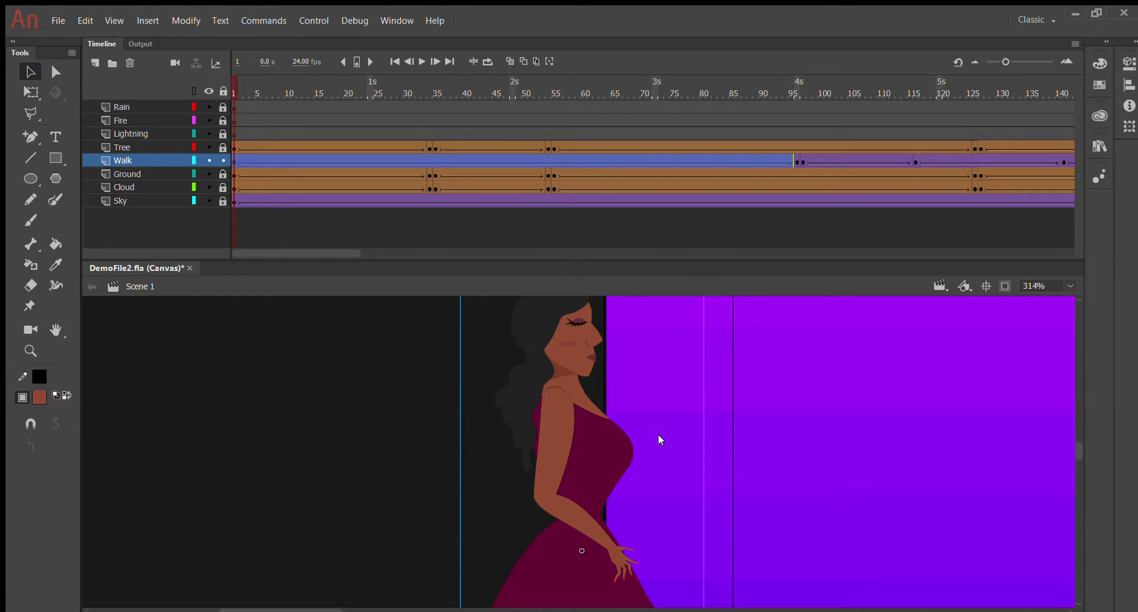
scroll(595, 438, up, 15)
Inspect the Walk Lady symbol's frames up to frame 10 and return to Scene 1 at 25% zoom
click(345, 385)
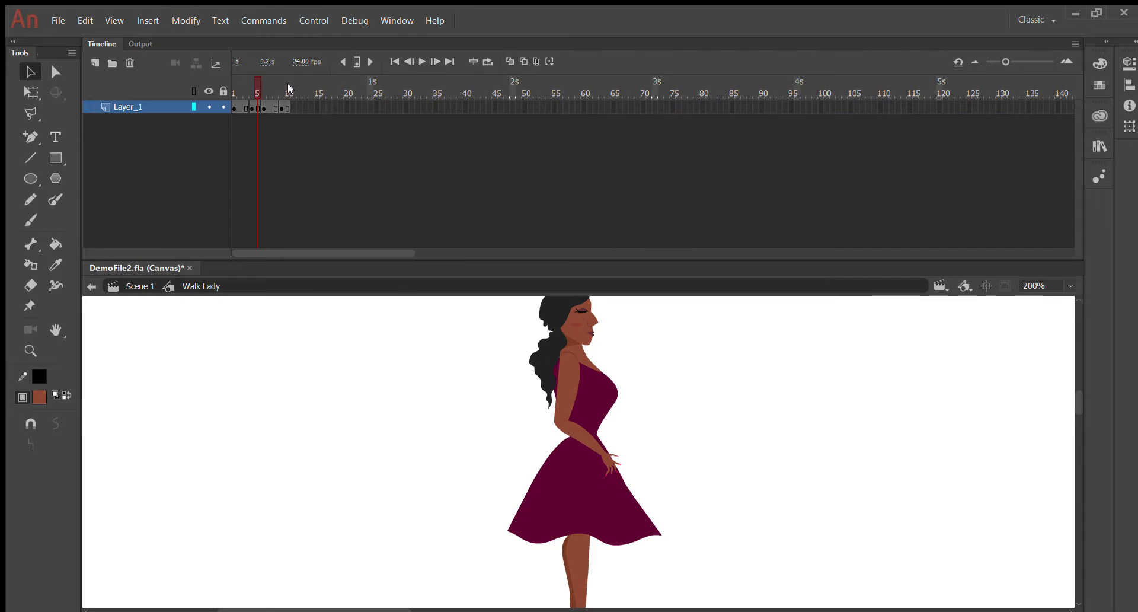
drag(254, 82, 289, 98)
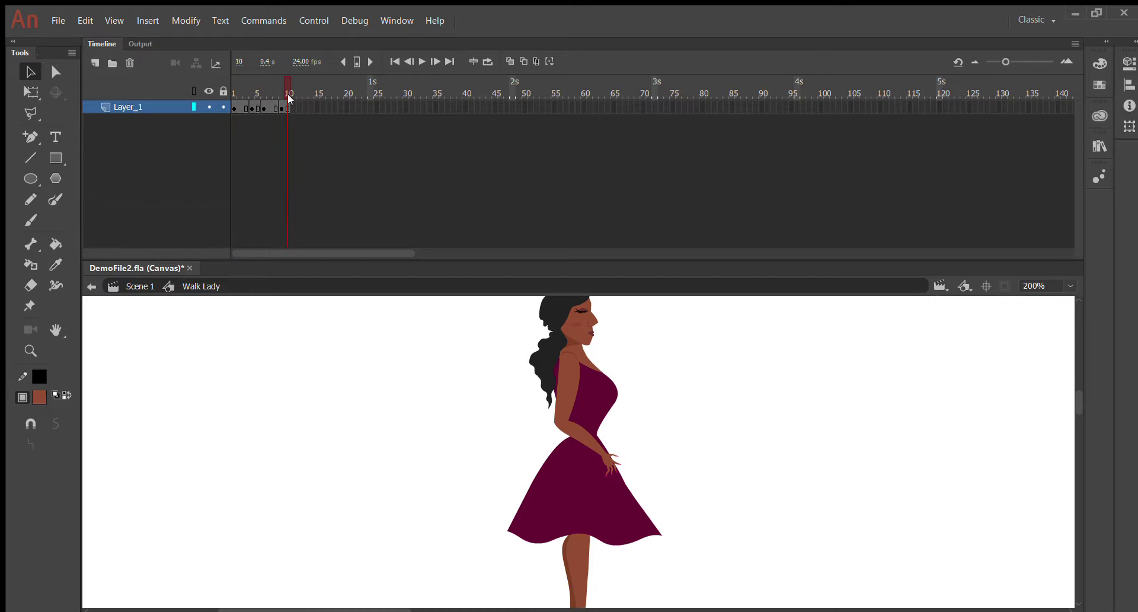
click(142, 285)
click(1062, 283)
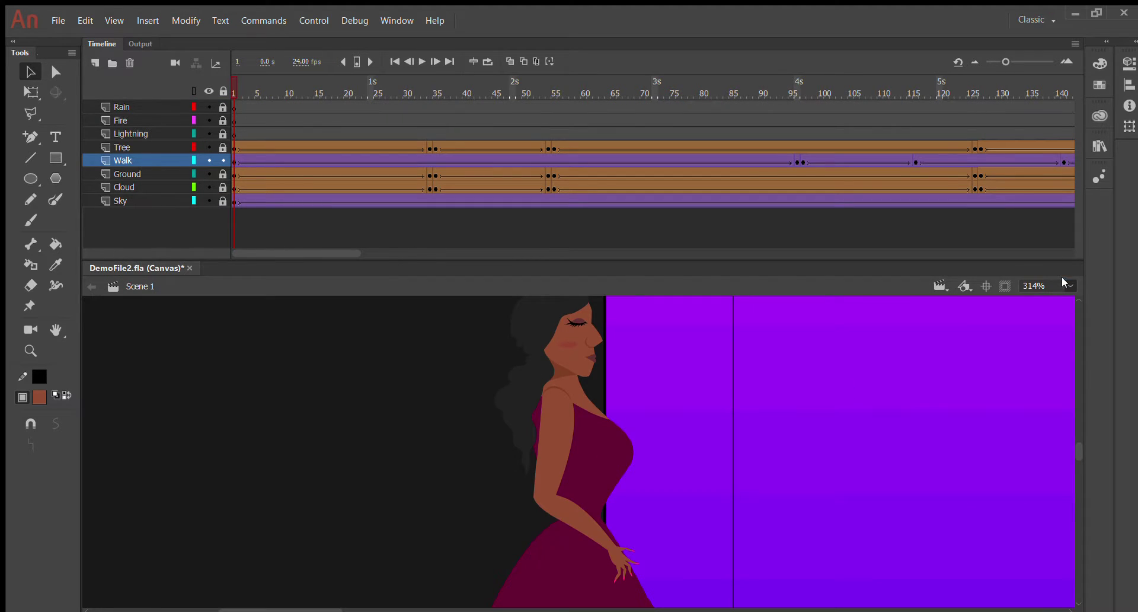
click(1064, 348)
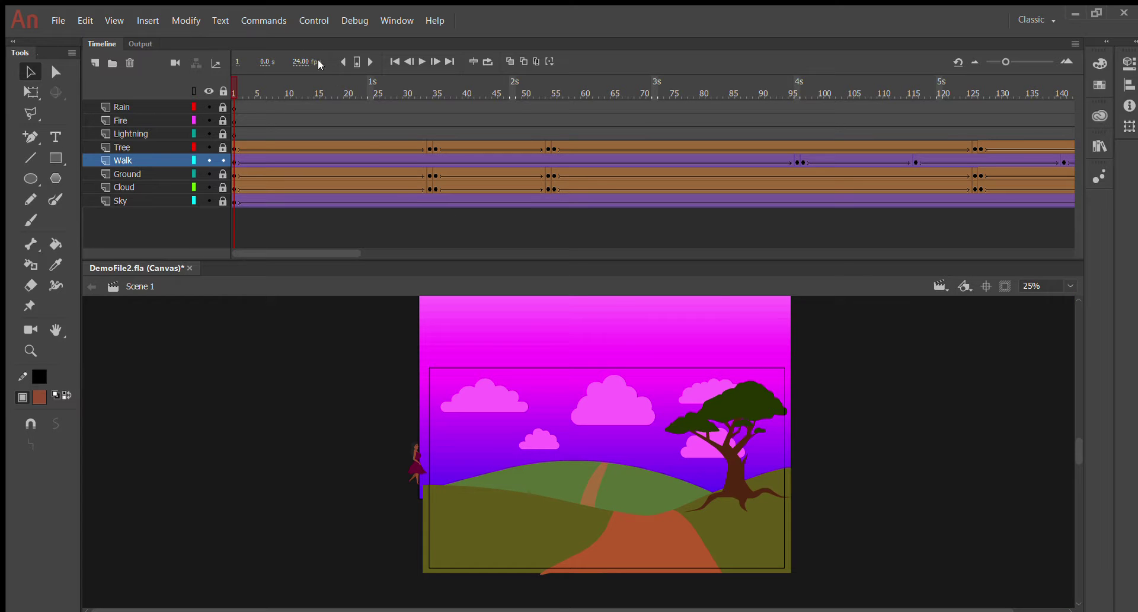
Move the Lightning layer above the Fire layer and return the playhead to frame 1
click(413, 57)
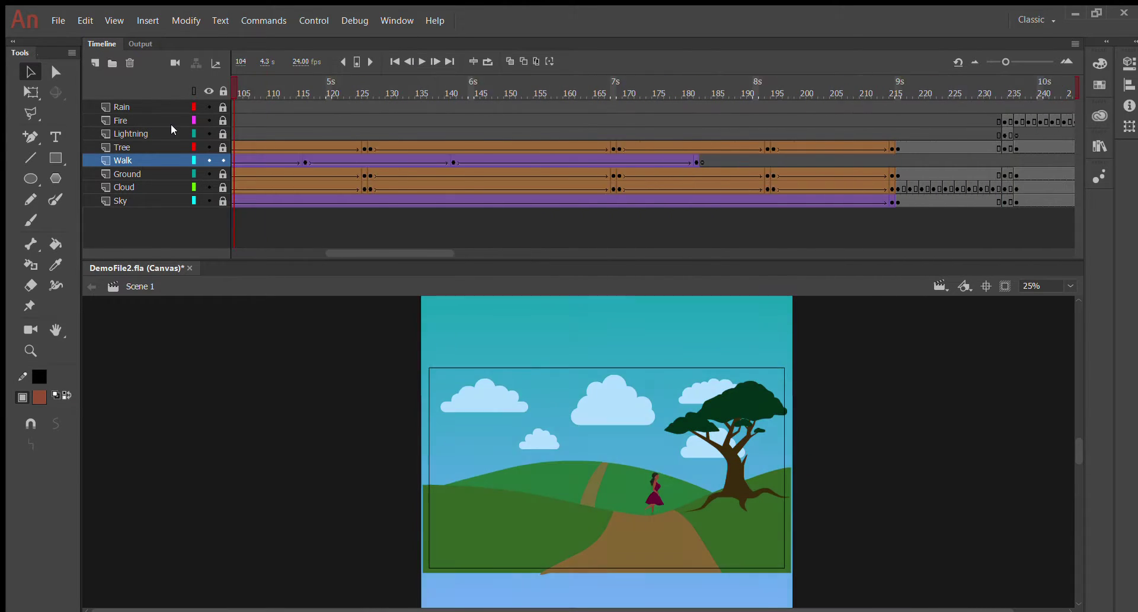
click(168, 128)
drag(168, 127, 169, 115)
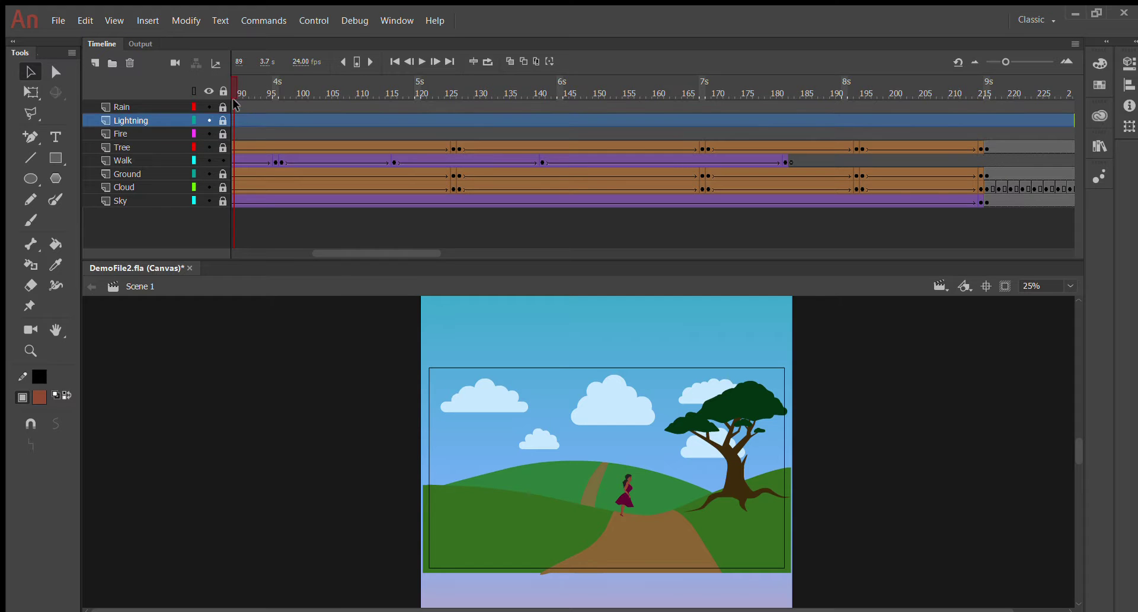
drag(229, 91, 172, 90)
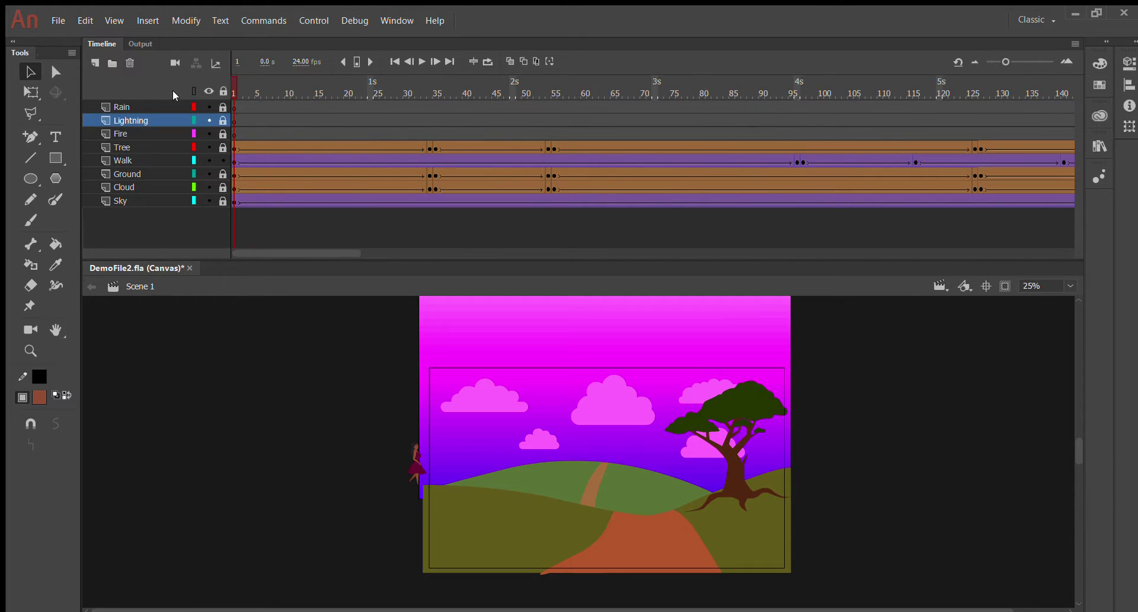
Scrub Scene 1 from frame 1 to frame 145 to examine the lady's walk and the changing scenery colours
key(ctrl+equal)
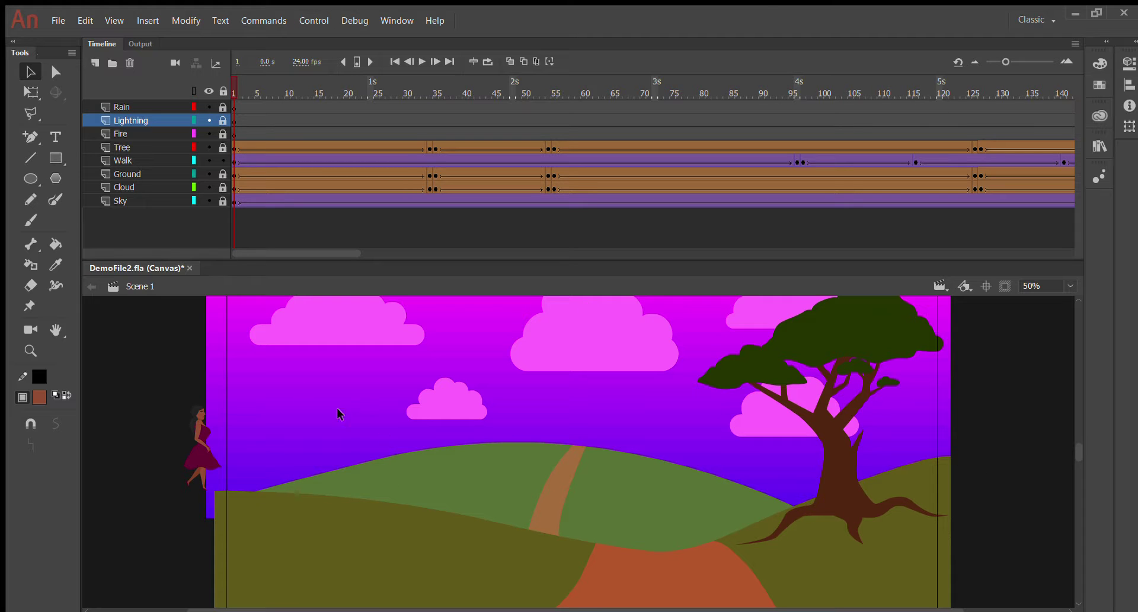
drag(254, 90, 785, 231)
drag(566, 263, 440, 270)
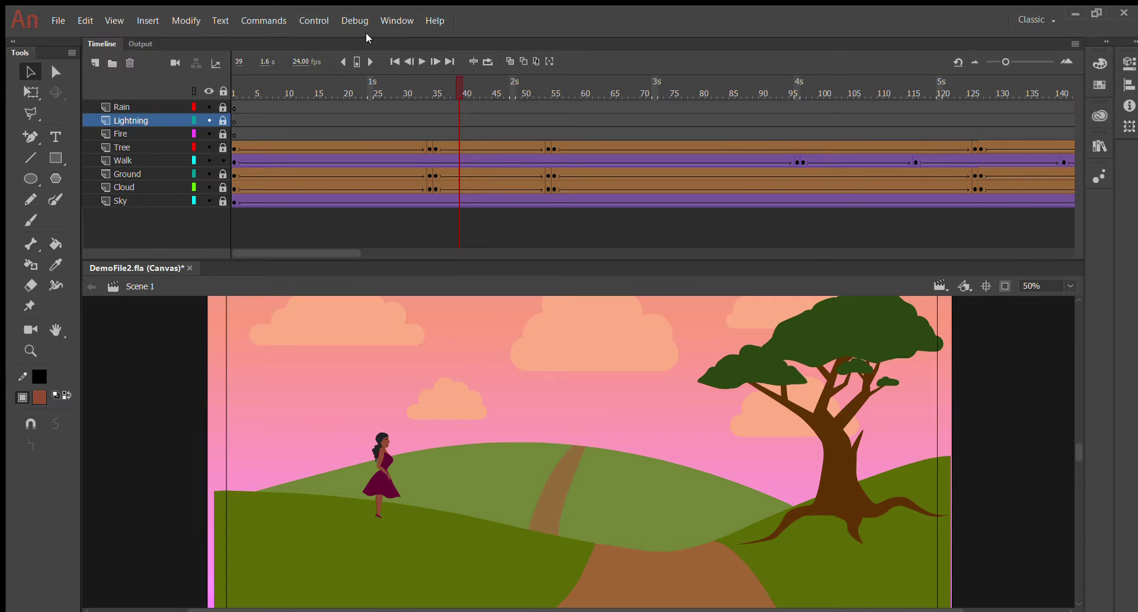
drag(390, 77, 3, 557)
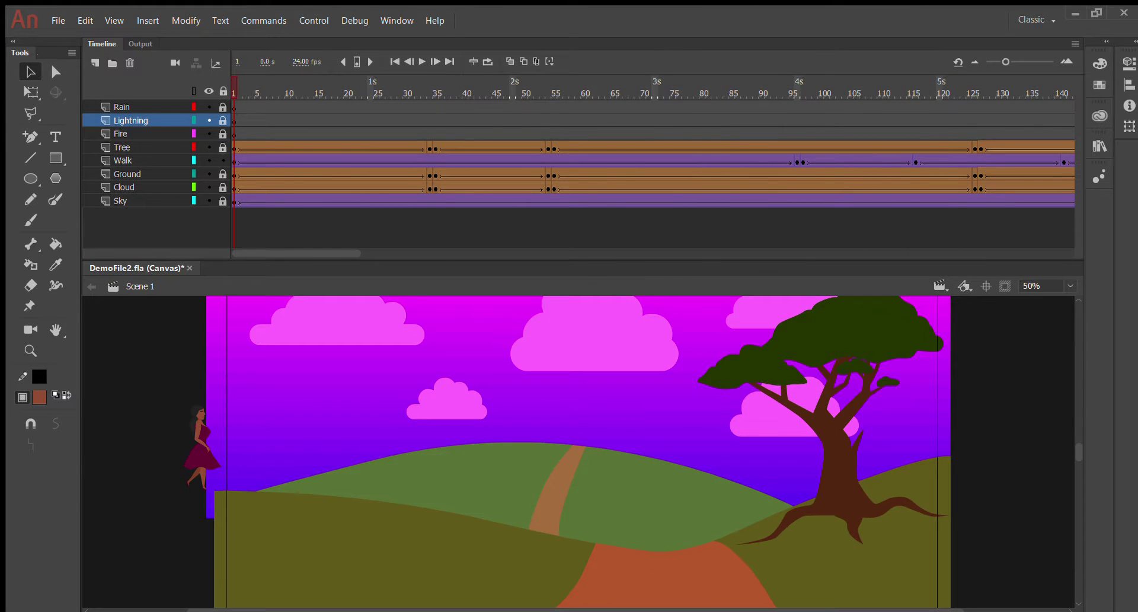
drag(298, 83, 394, 503)
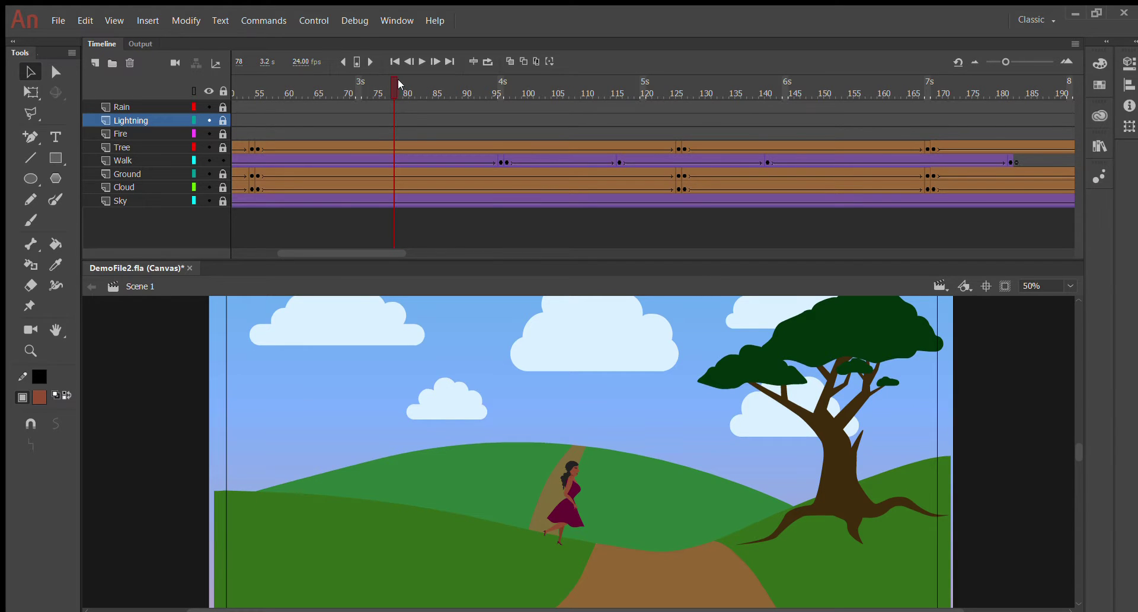
drag(398, 80, 744, 452)
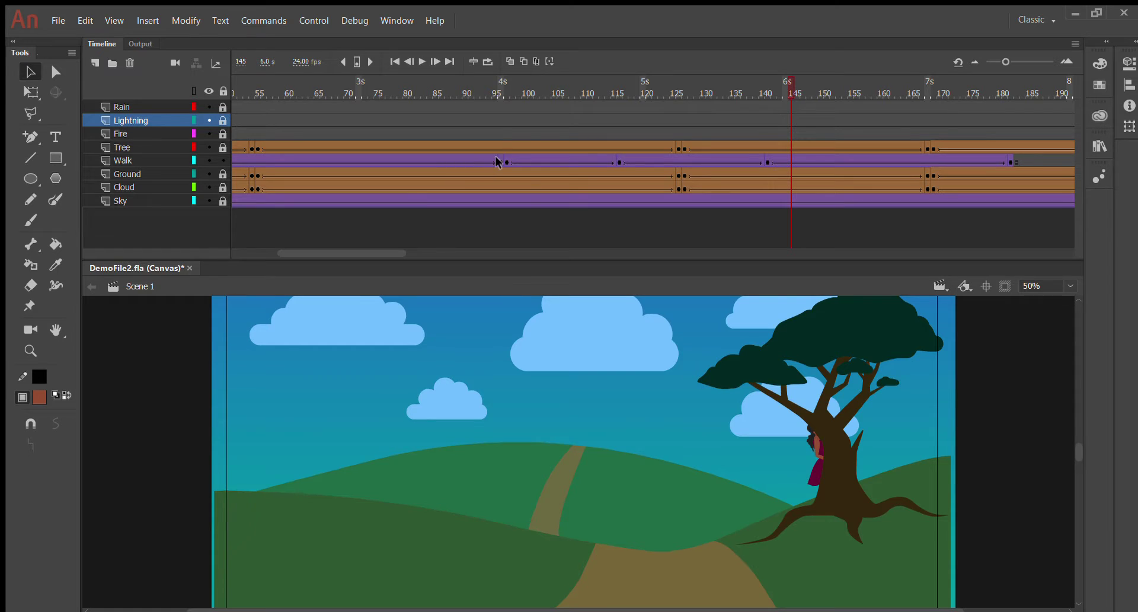
Inspect the Walk layer's keyframes around frames 96 and 116 and return the playhead to frame 1
click(498, 162)
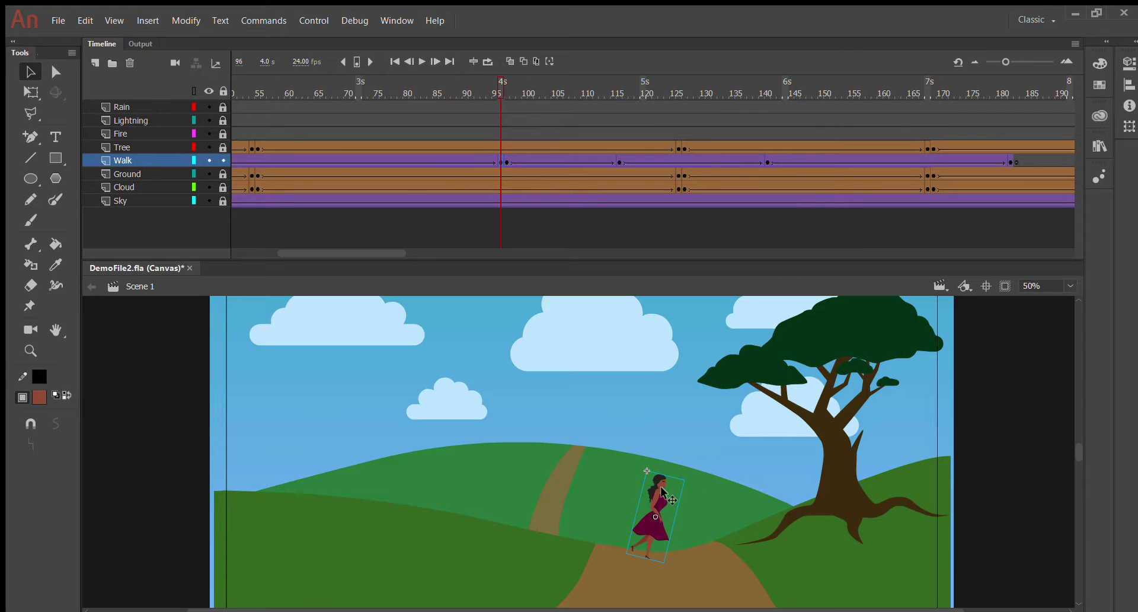
drag(501, 81, 854, 367)
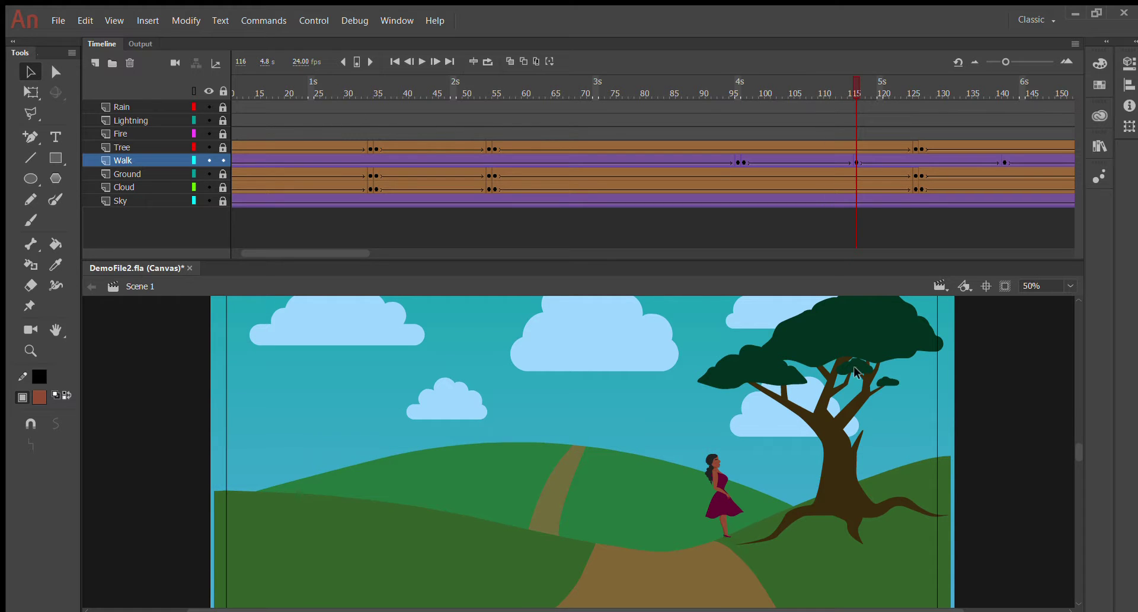
click(850, 160)
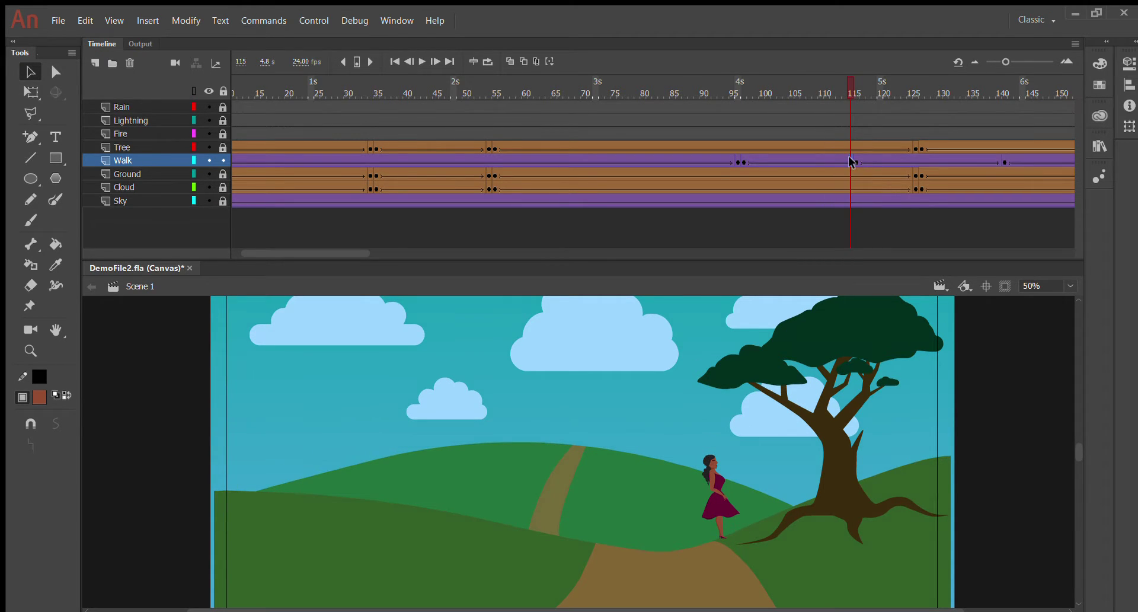
click(857, 162)
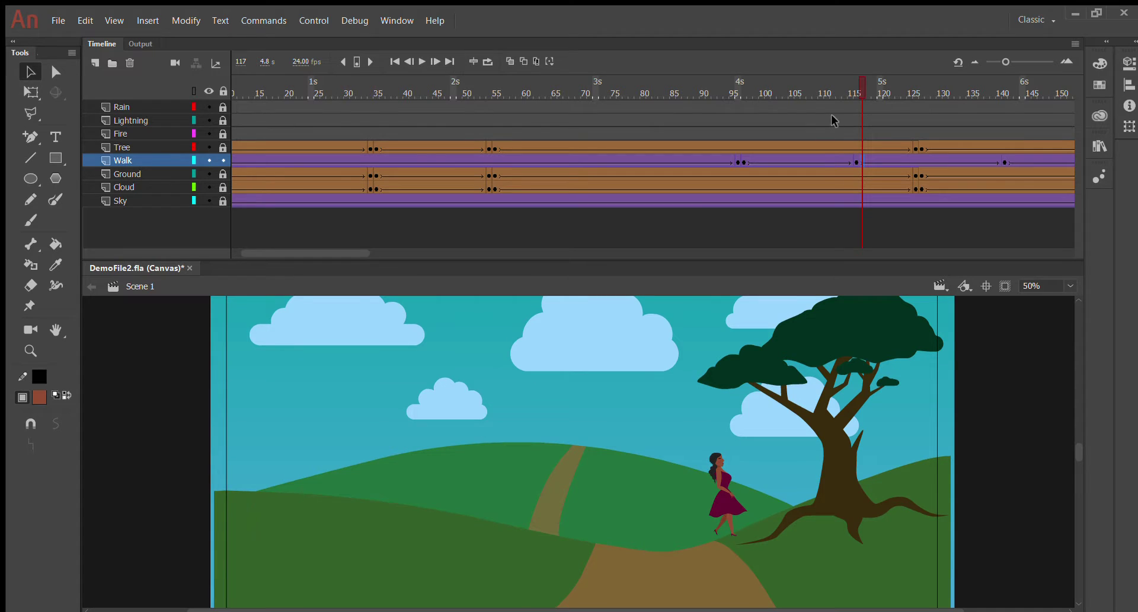
drag(860, 102, 185, 507)
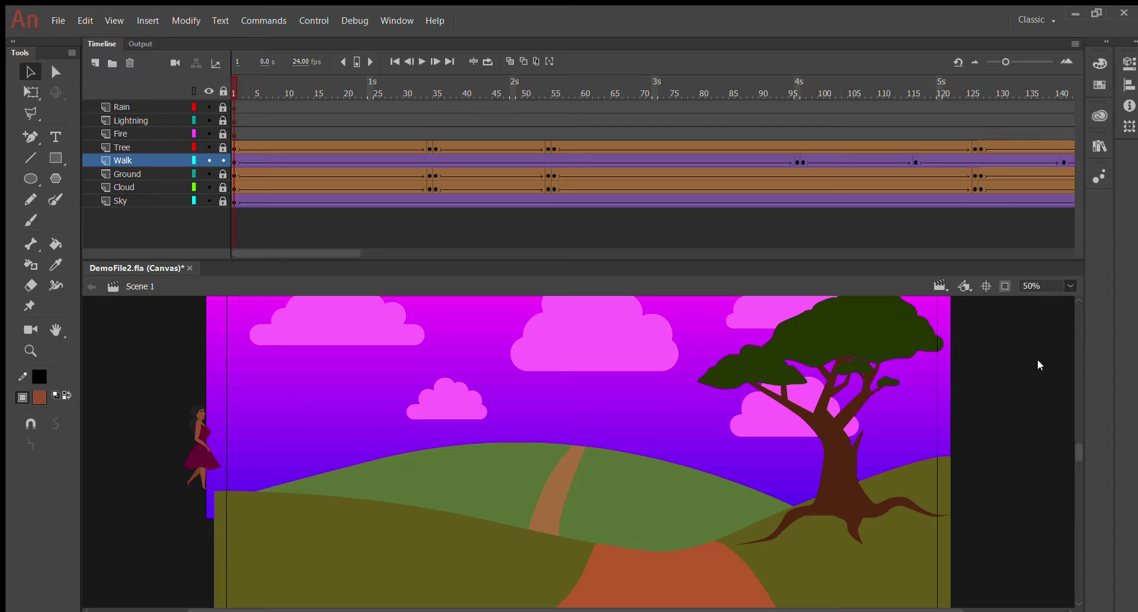
Review the Walk Lady symbol's walk cycle through frame 10 again and go back to Scene 1
key(ctrl+minus)
drag(259, 86, 353, 232)
drag(164, 236, 197, 393)
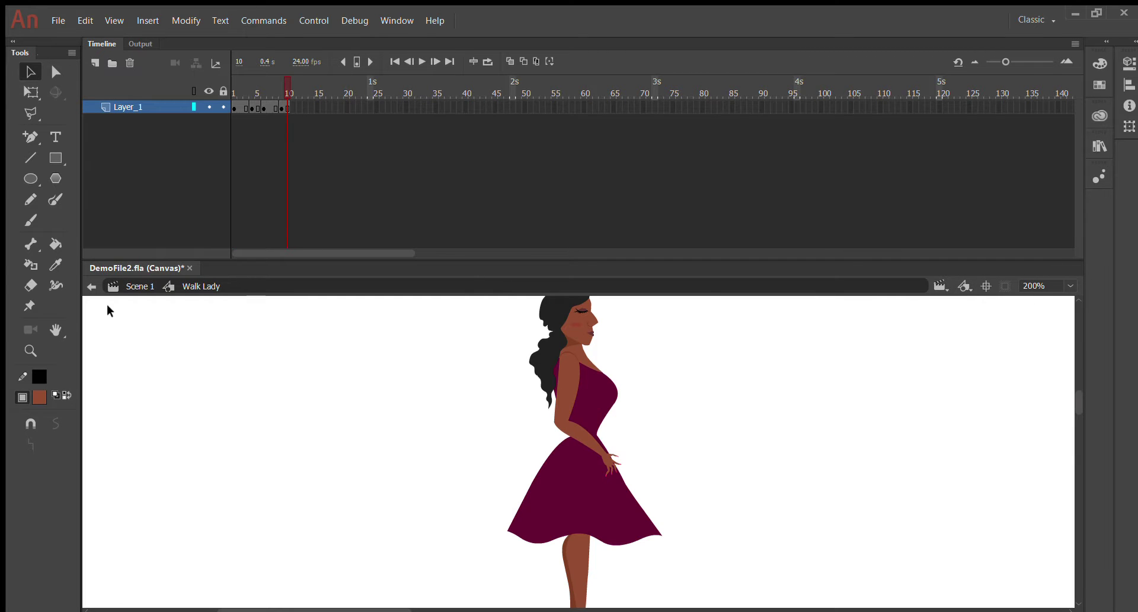
click(136, 287)
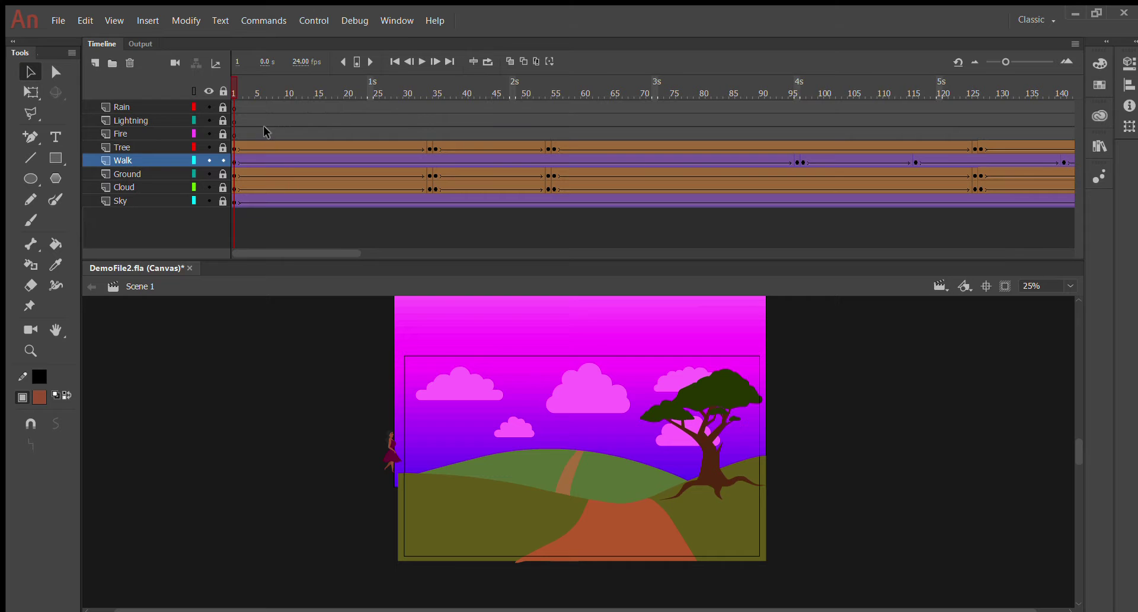
Scrub the storm section through frame 285 to examine the fire, lightning and rain, and bring the timeline's start back into view
drag(227, 83, 677, 291)
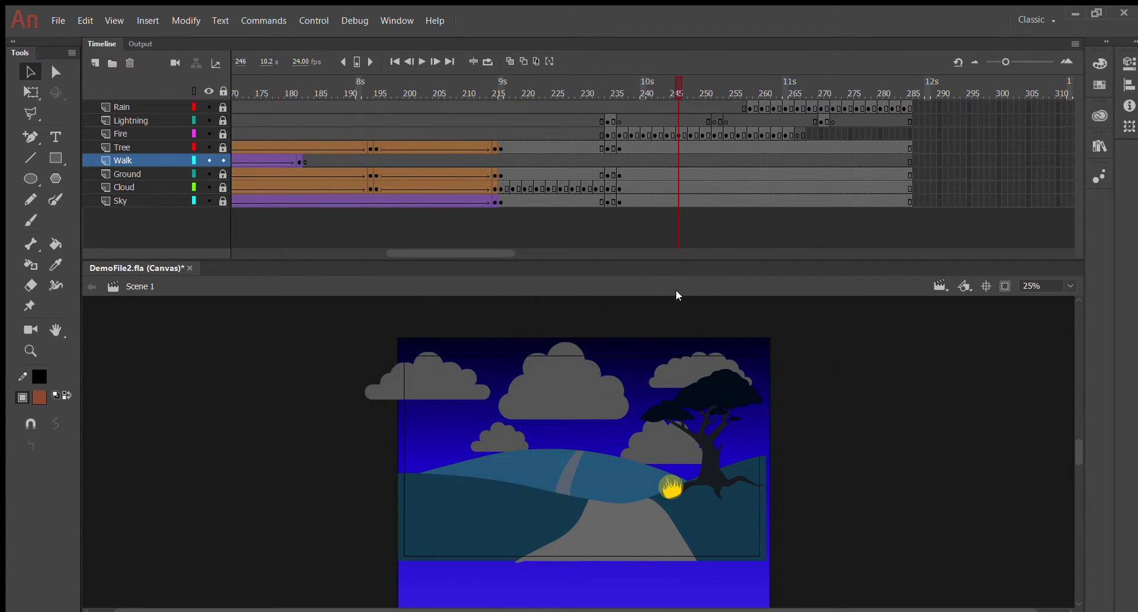
click(751, 95)
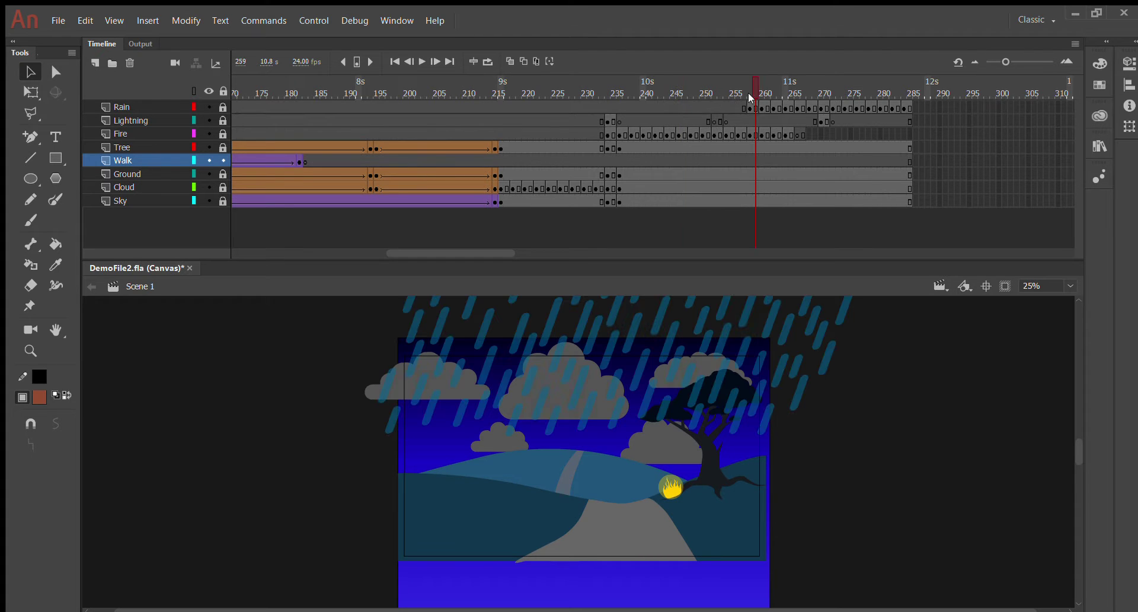
click(756, 122)
key(ctrl+=)
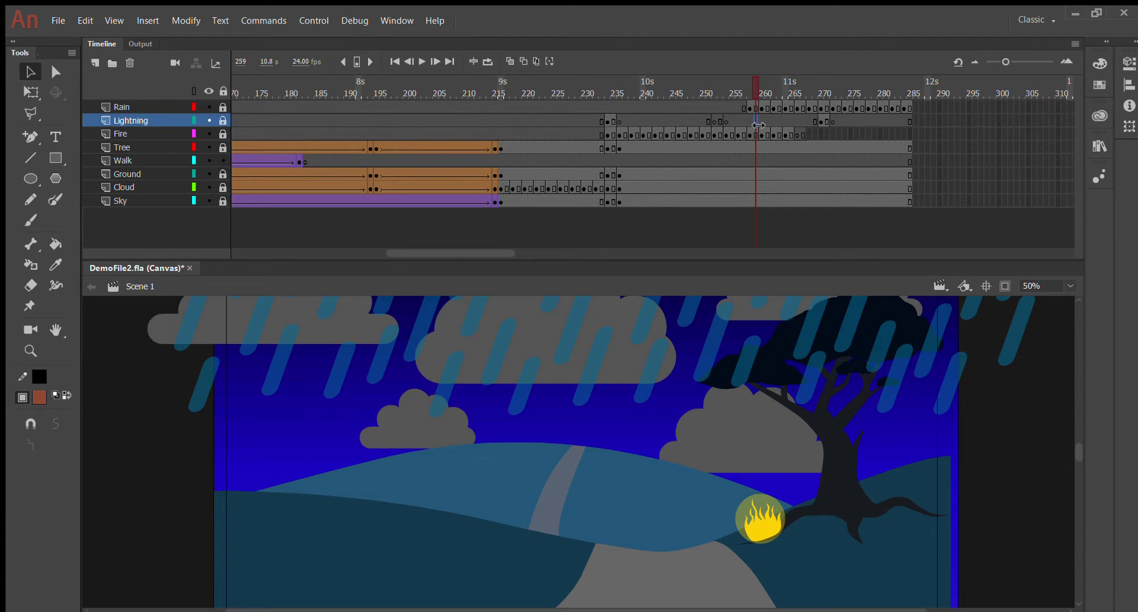
drag(755, 85, 925, 147)
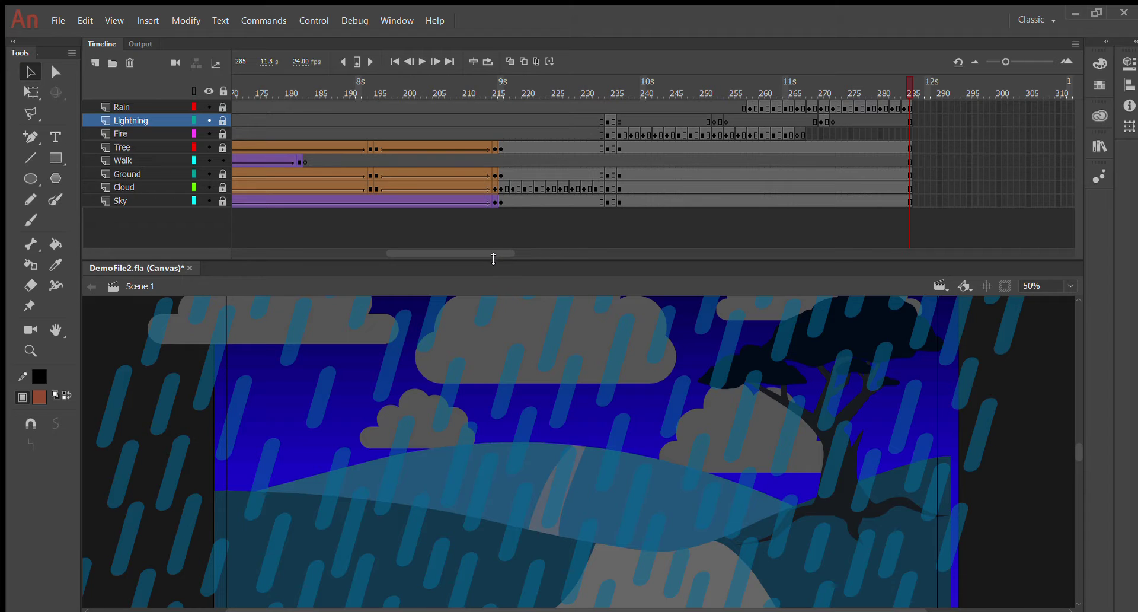
drag(489, 250, 313, 251)
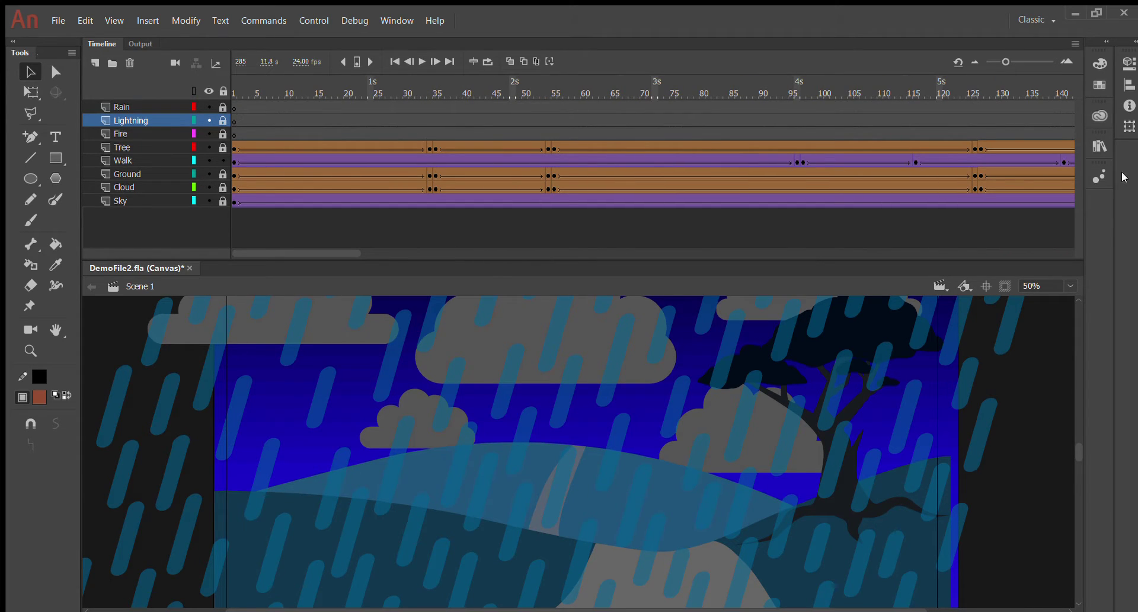
Preview the animation from the walk to the rainstorm with the whole stage in view at 31% zoom, and rewind to frame 1
key(ctrl+3)
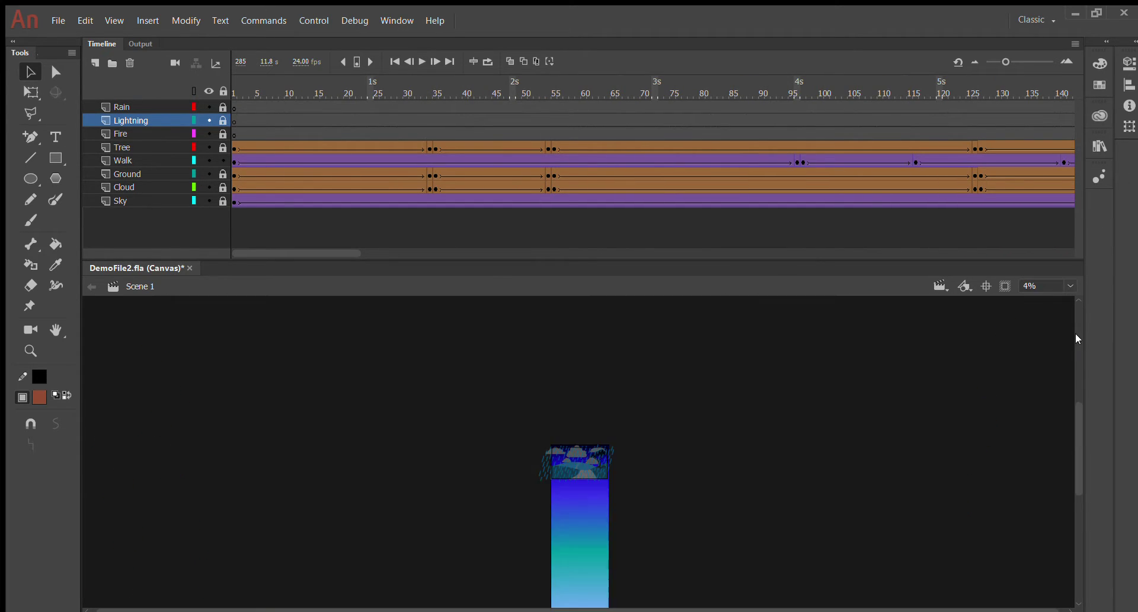
key(ctrl+=)
key(ctrl+=)
key(ctrl+=)
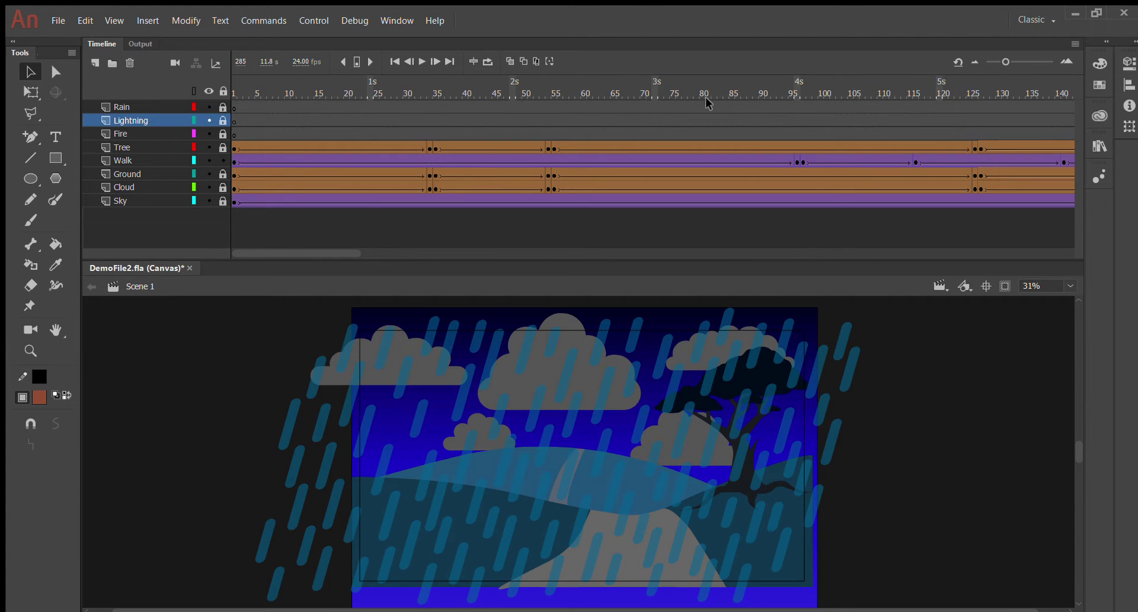
drag(705, 97, 548, 95)
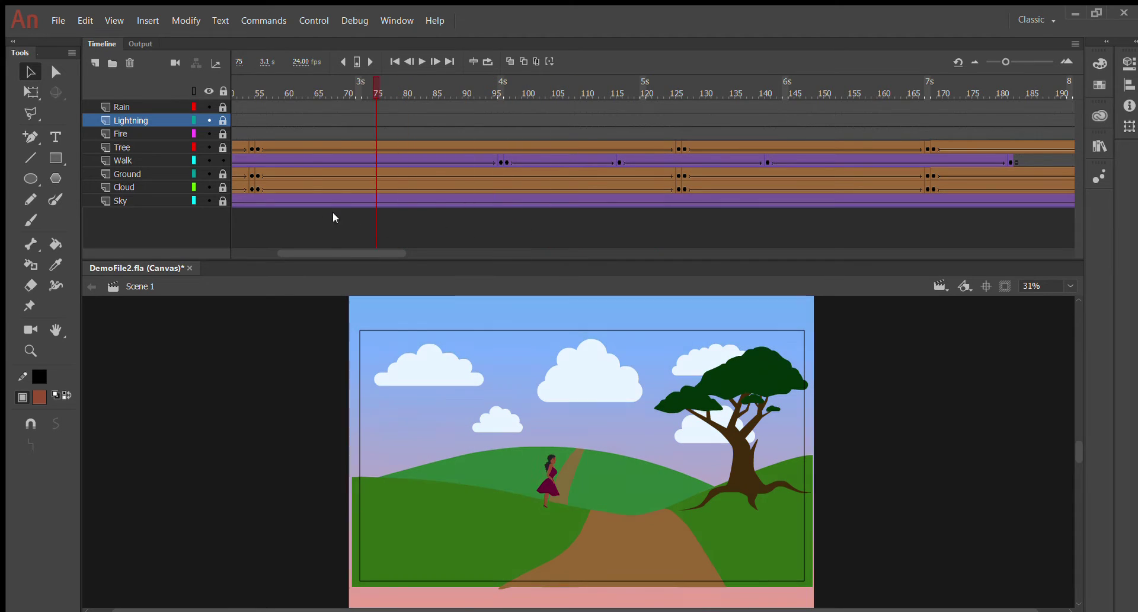
drag(333, 217, 288, 225)
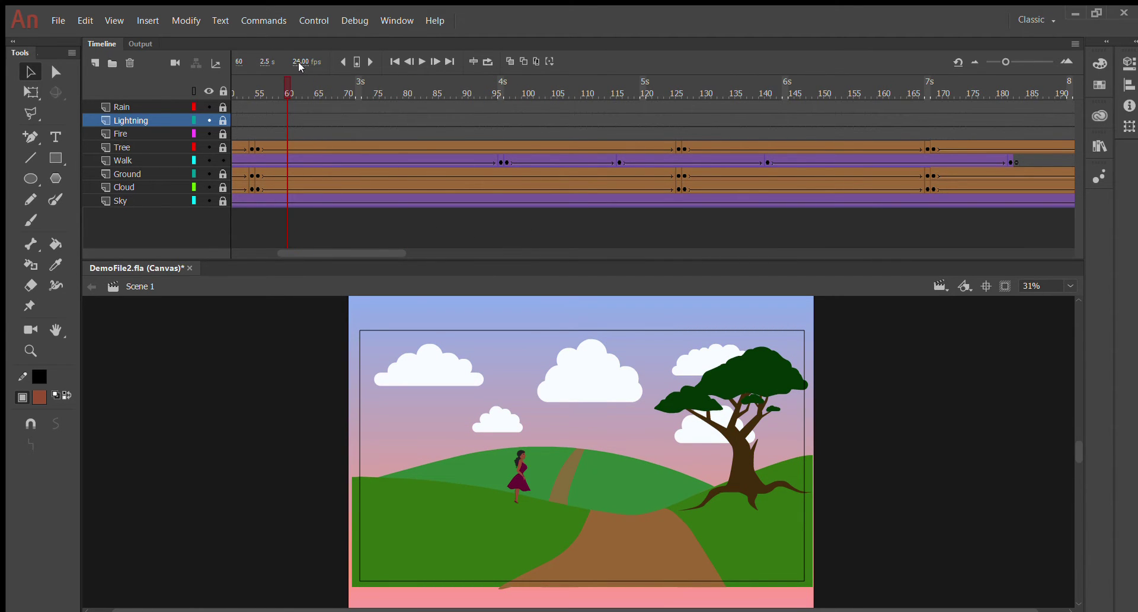
drag(286, 83, 142, 87)
key(Return)
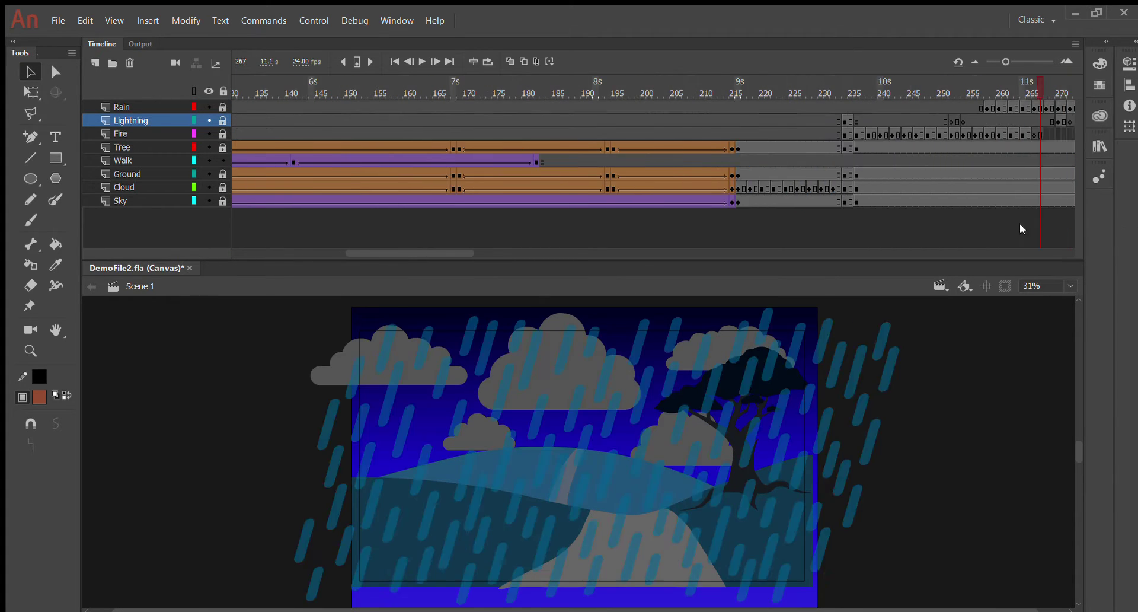
drag(1039, 83, 1, 316)
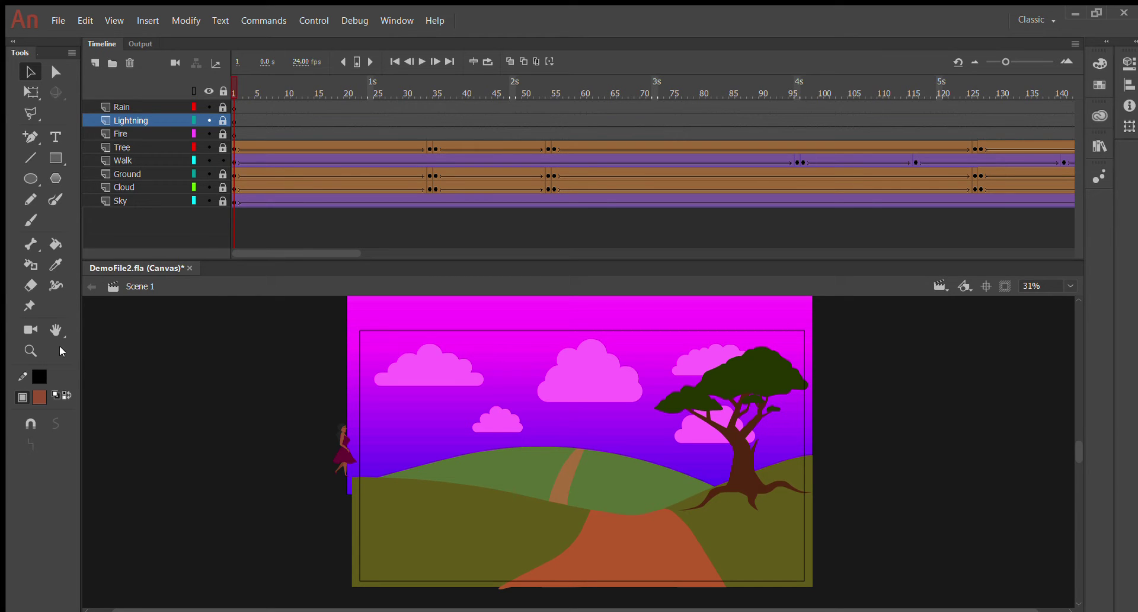
Scrub Scene 1 from frame 1 to frame 211 to review the lady's walk past the tree and the transition to night
click(252, 93)
drag(253, 93, 855, 254)
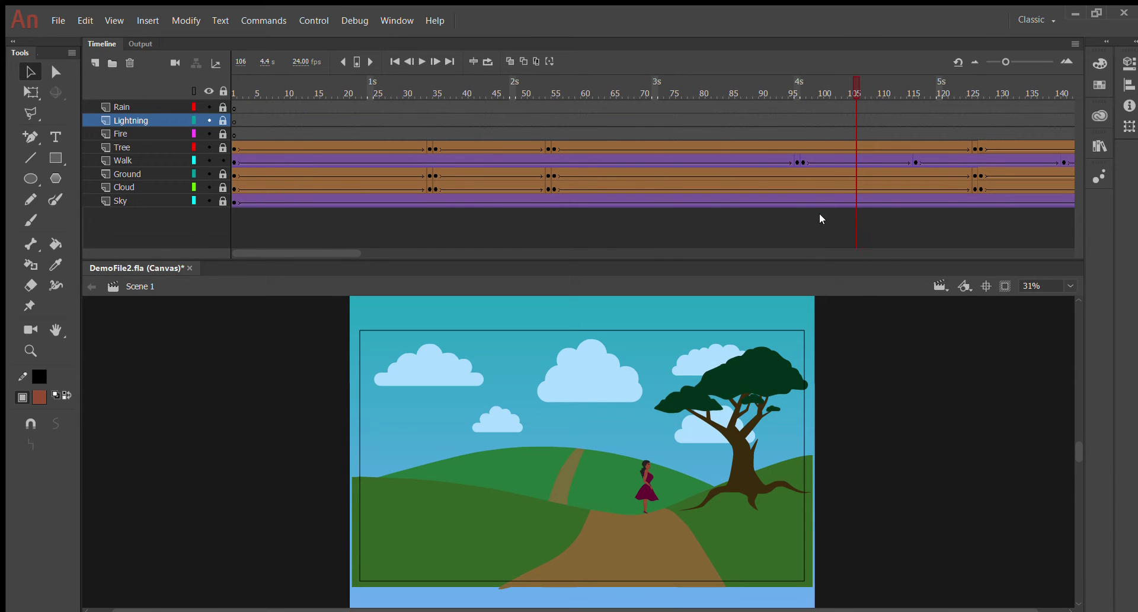
drag(795, 89, 153, 335)
key(period)
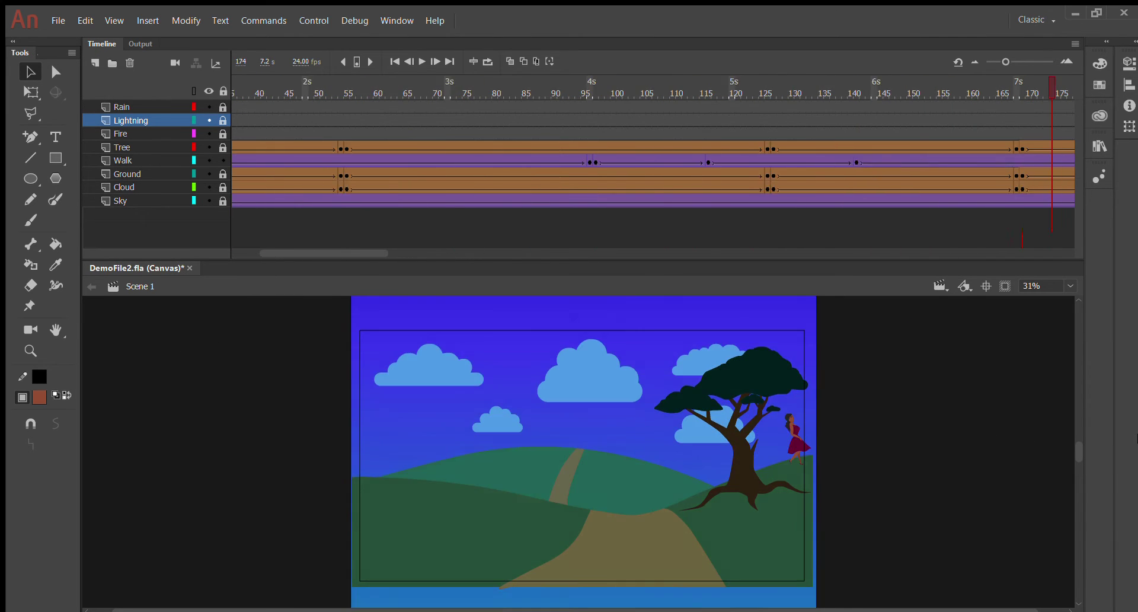
key(comma)
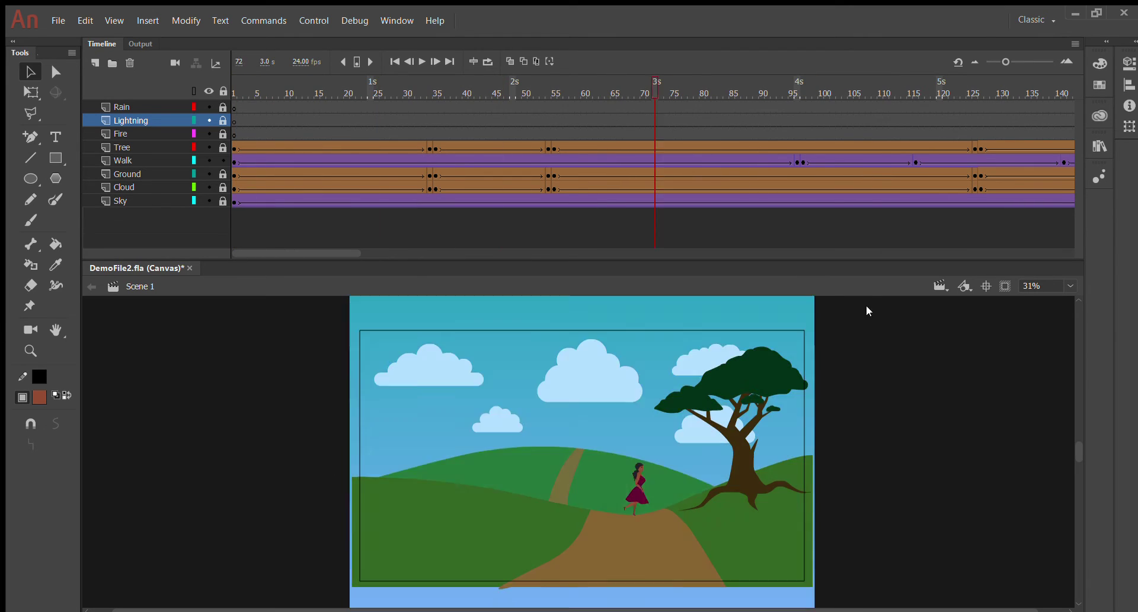
drag(867, 311, 1, 180)
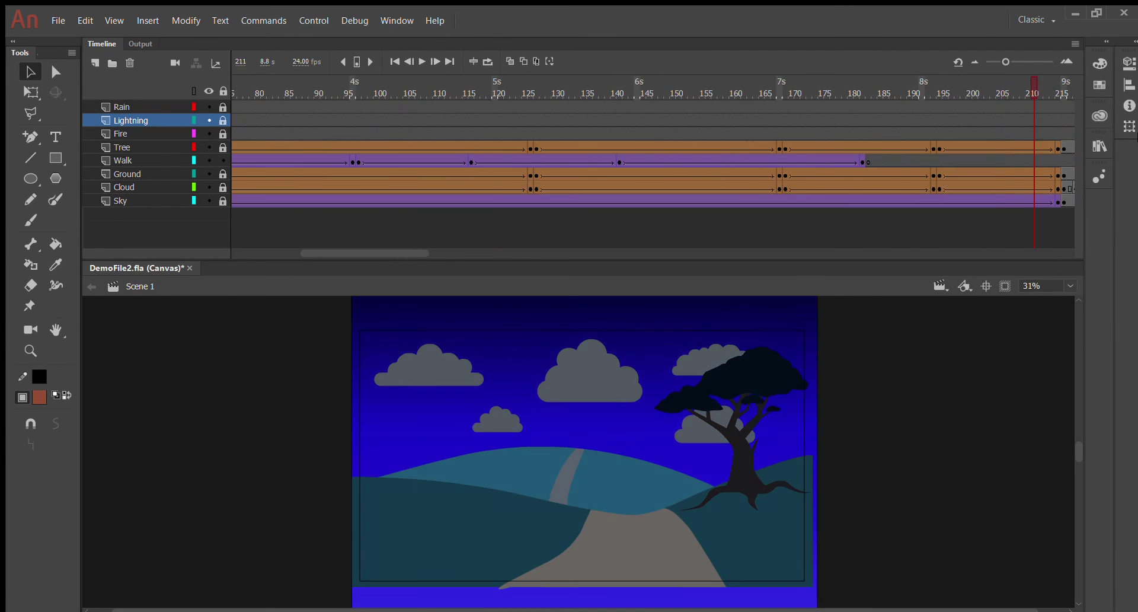